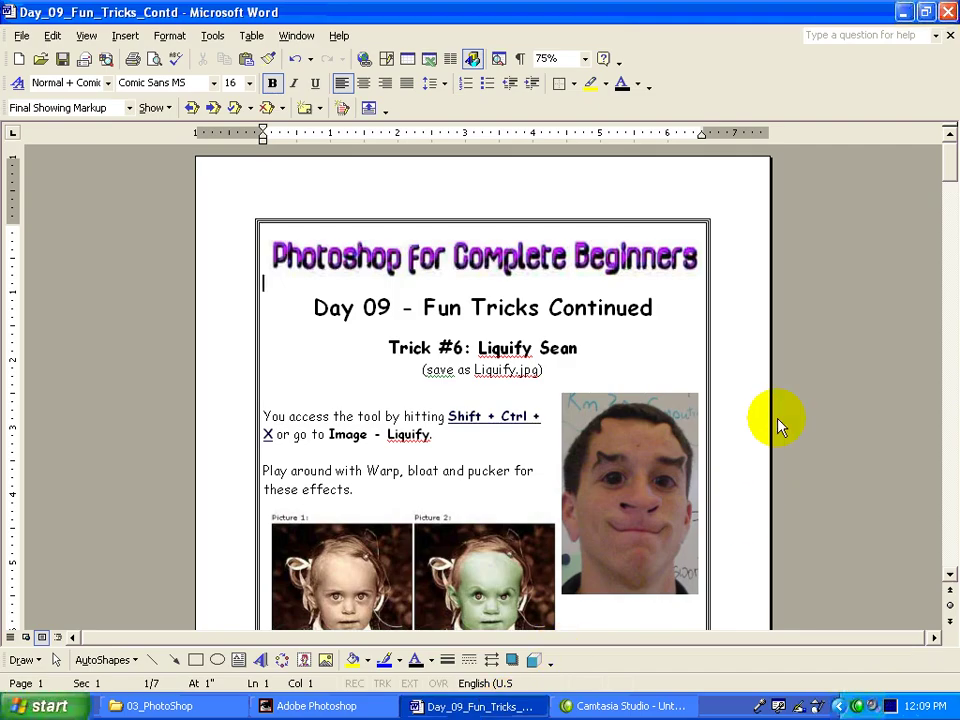
Step: Bring up the boy's photo in Photoshop and open it in Image > Liquify
scroll(780, 411, "down", 1)
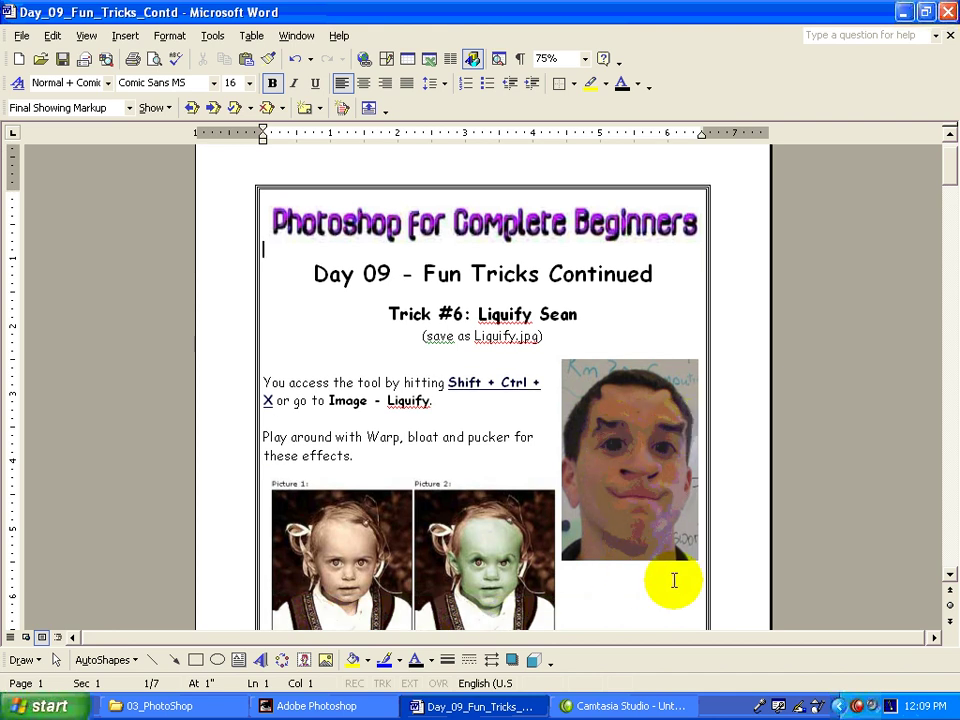
left_click(372, 706)
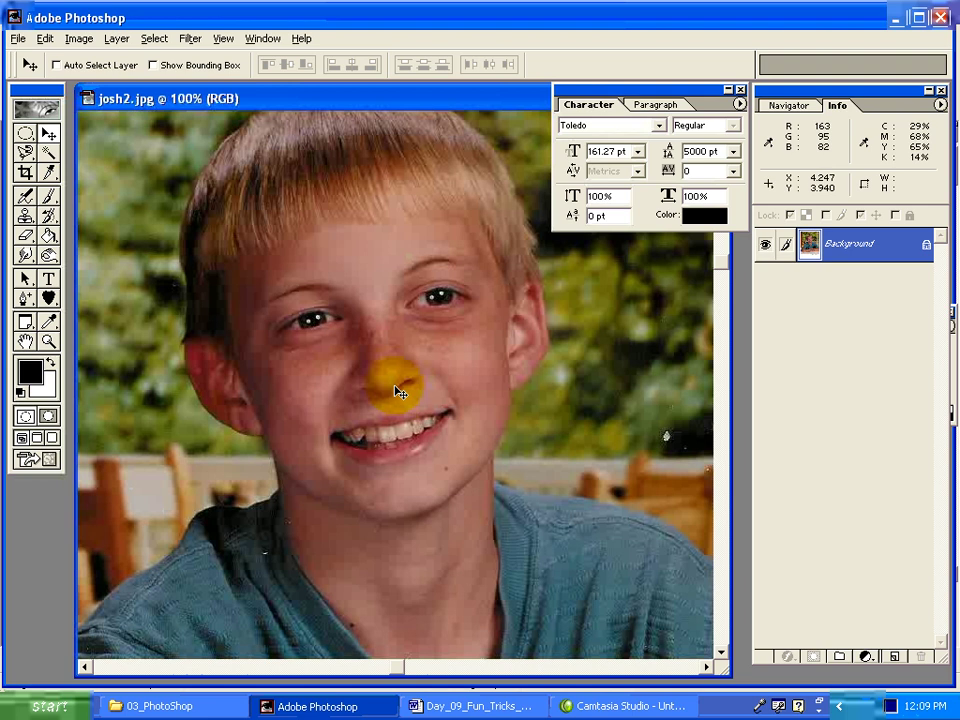
left_click(79, 39)
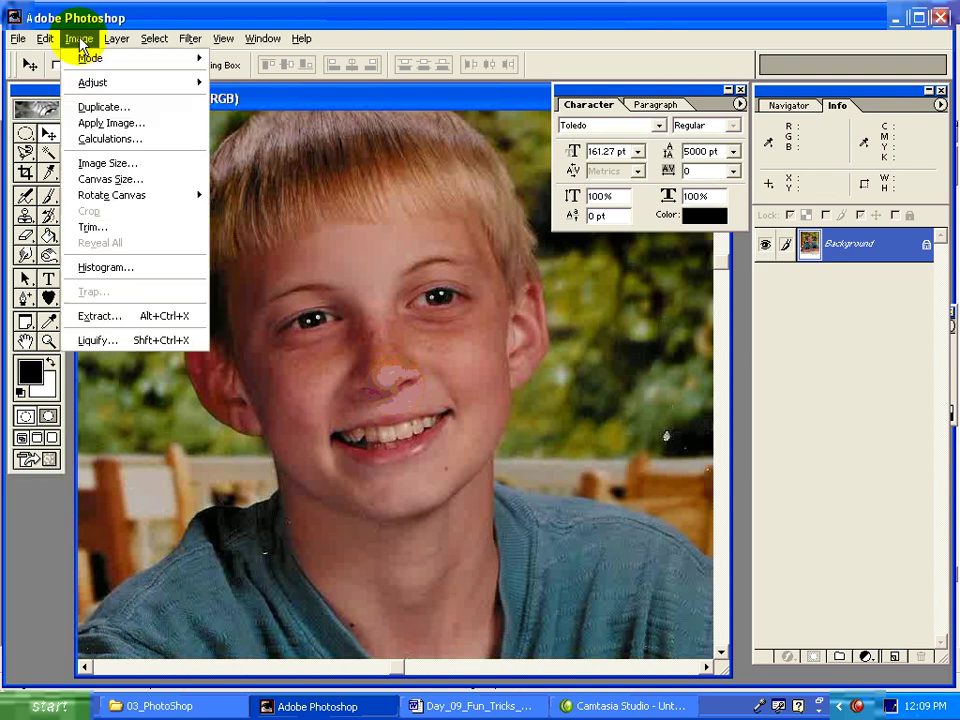
left_click(144, 345)
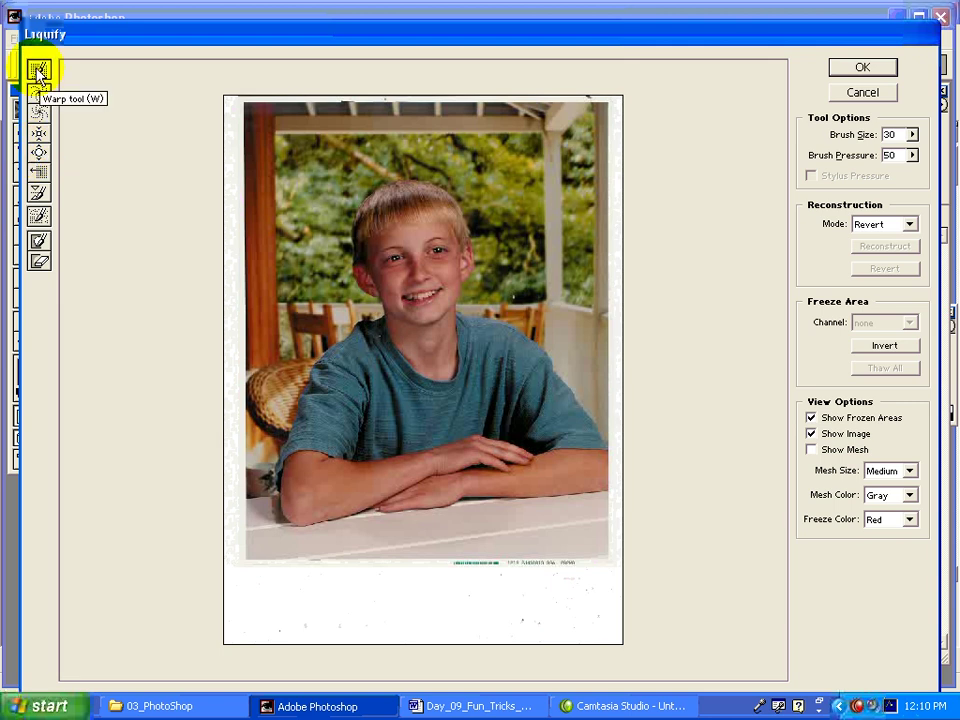
left_click(912, 135)
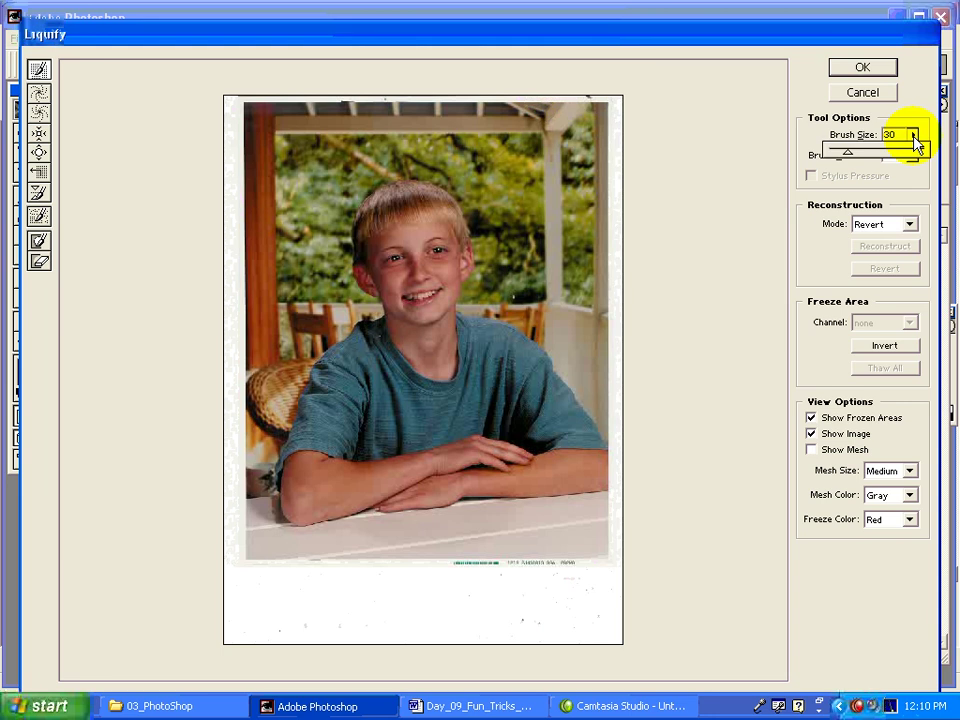
left_click(913, 109)
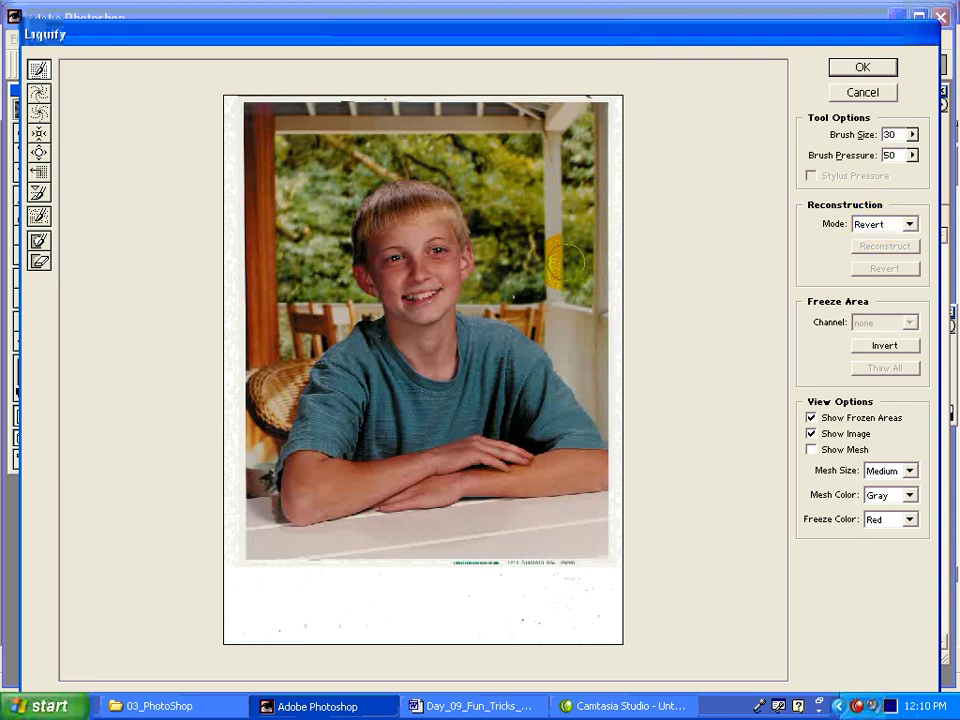
Step: Warp hair on the right and left of the head upward into two pointed horns
left_click_drag(437, 203, 455, 150)
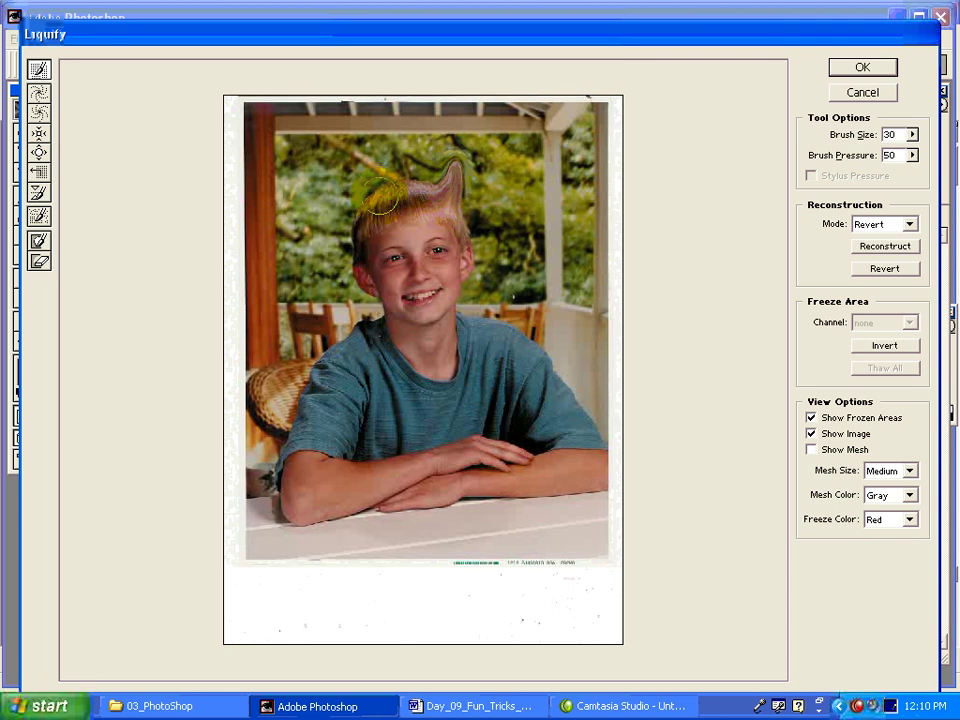
left_click_drag(355, 203, 332, 172)
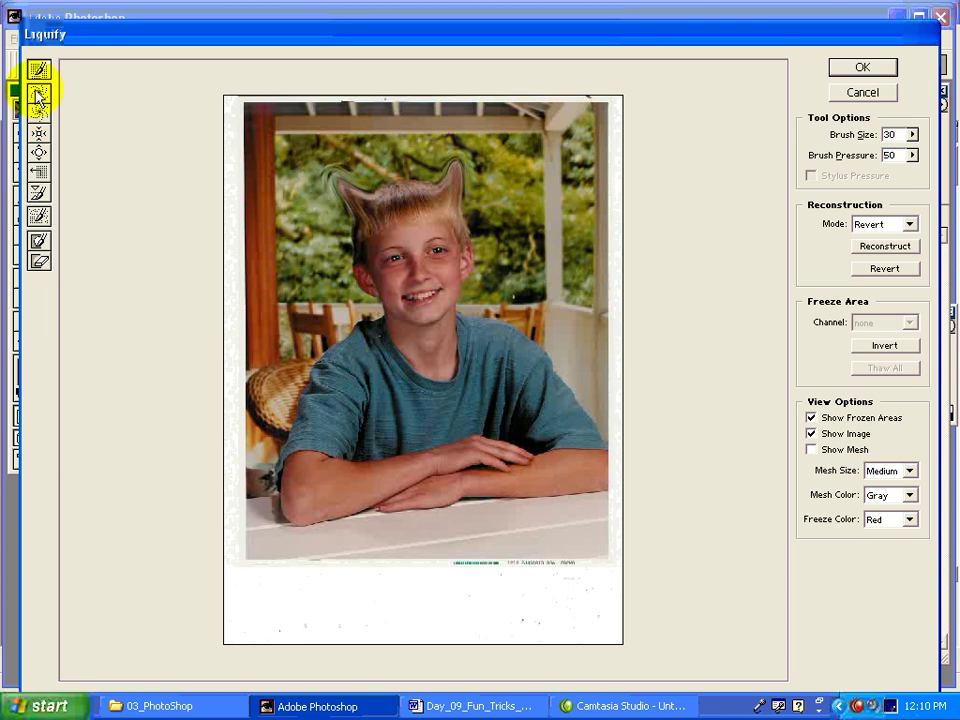
Step: Bloat the boy's right eye, enlarging it further, then bloat his left eye
left_click(42, 158)
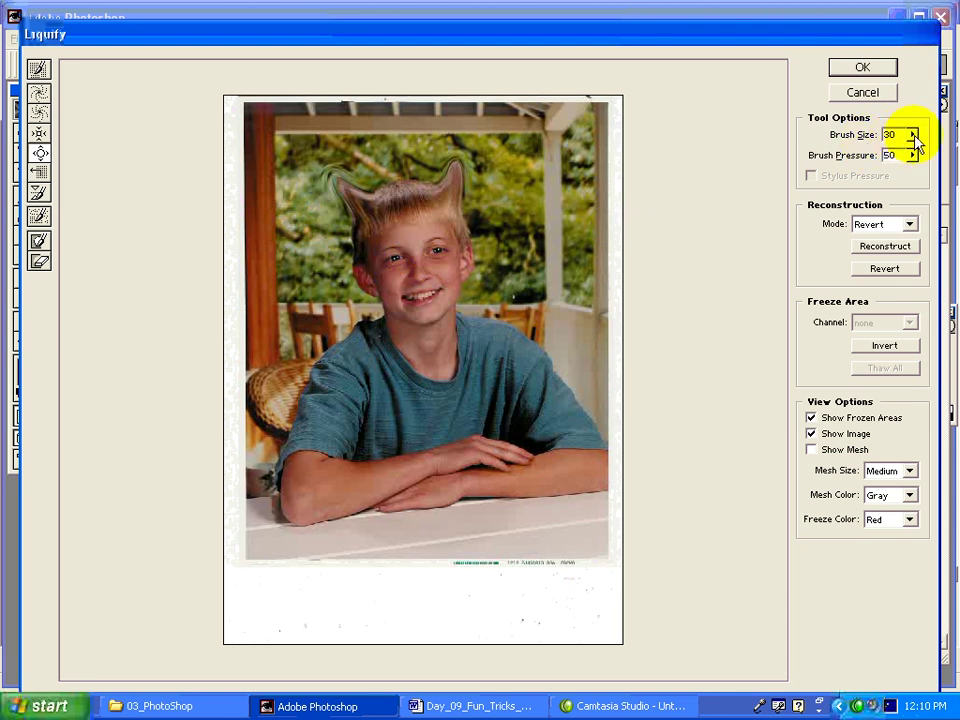
left_click(438, 250)
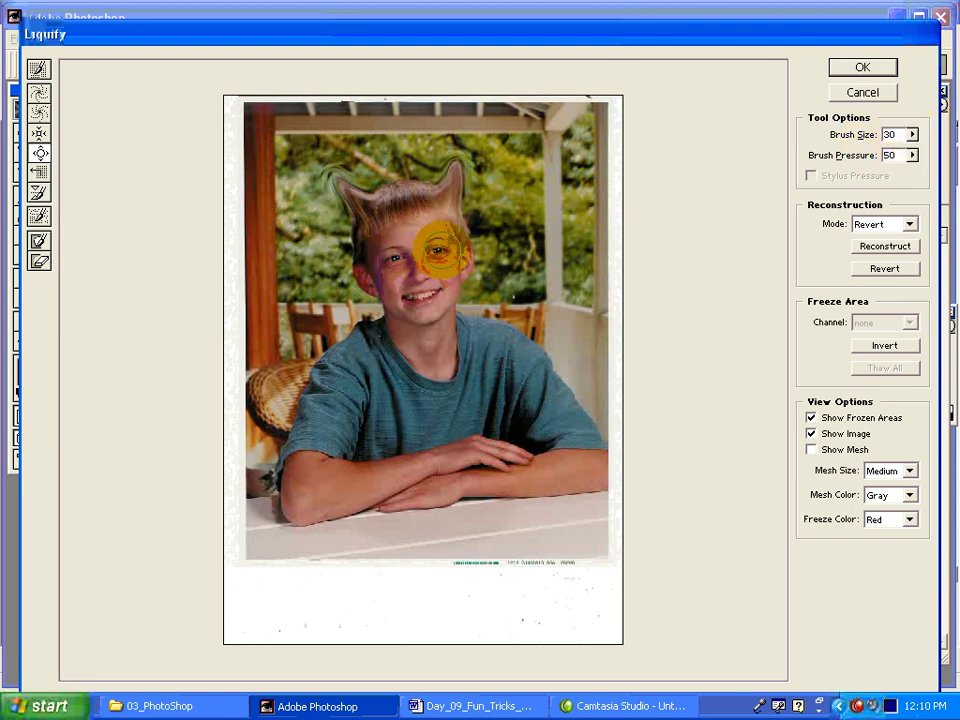
left_click_drag(438, 250, 438, 250)
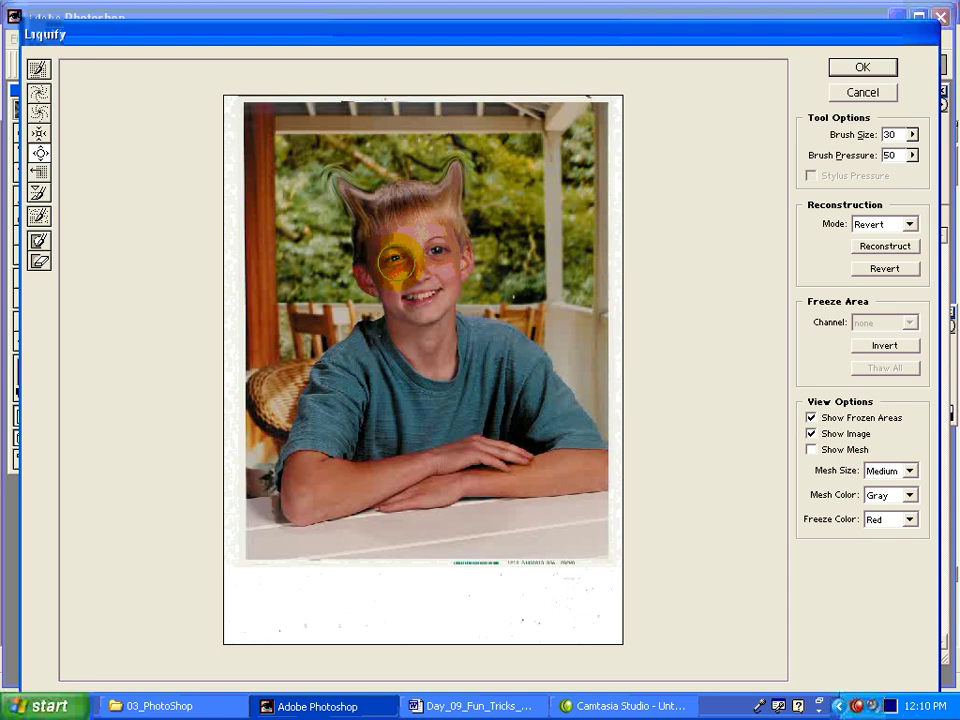
left_click(395, 261)
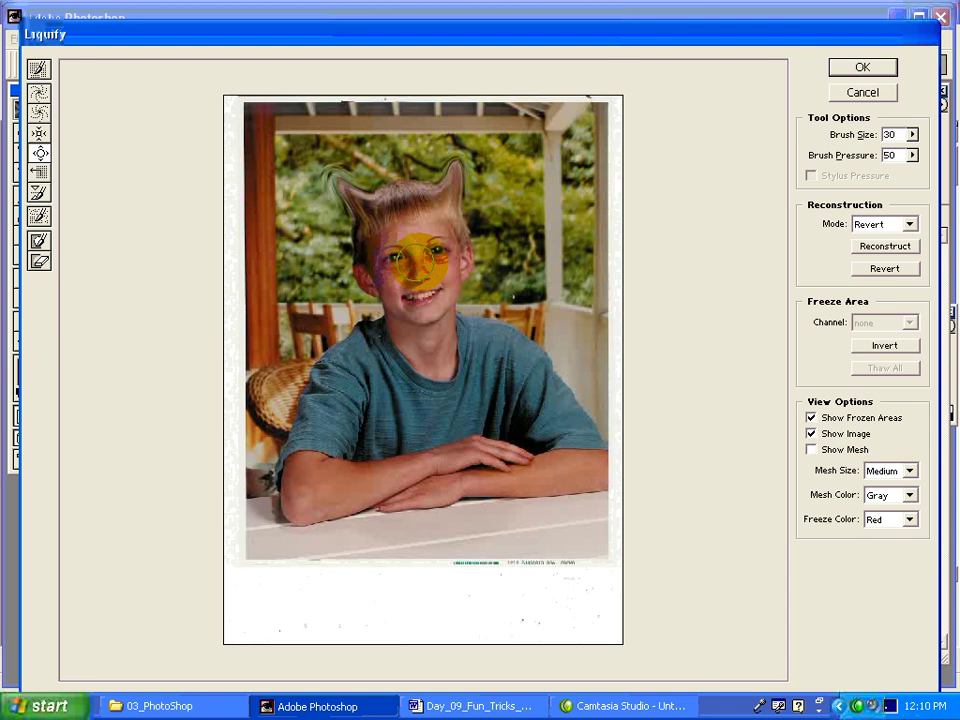
Step: Warp the boy's eyebrow upward into a sharp arch with the Warp tool
left_click(38, 70)
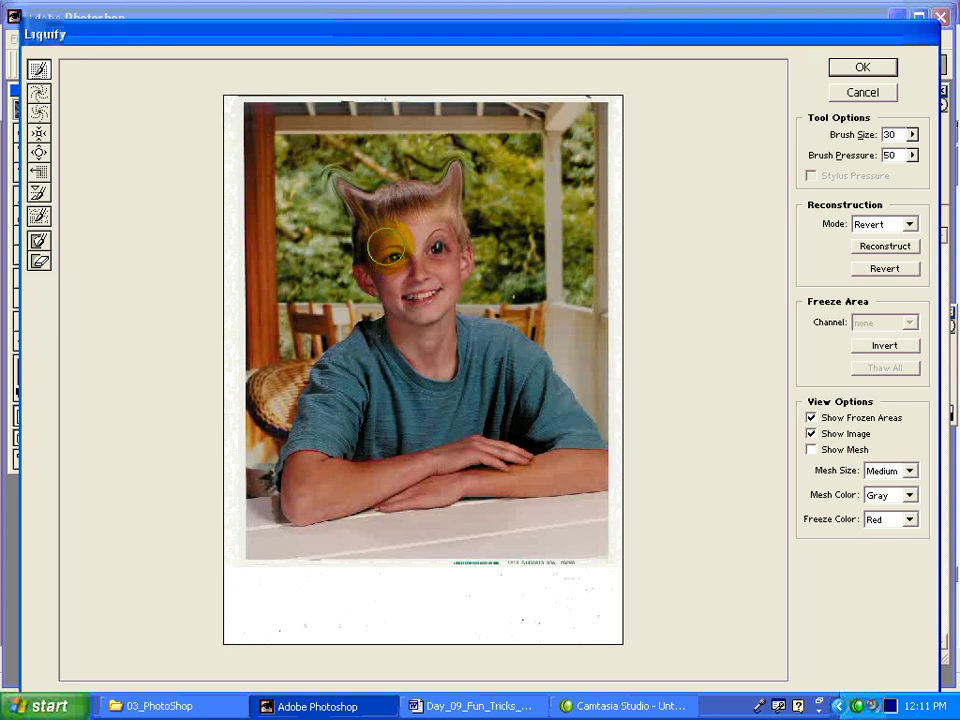
left_click_drag(387, 238, 375, 214)
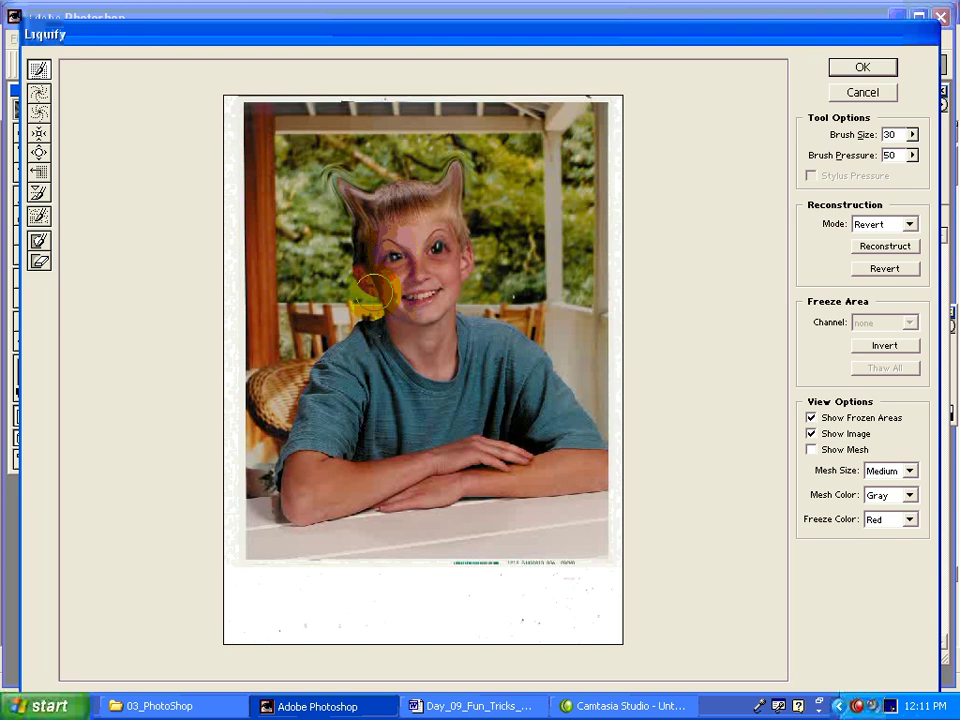
Step: Twirl the bangs clockwise in three strokes across the forehead above the eyebrows
left_click(40, 95)
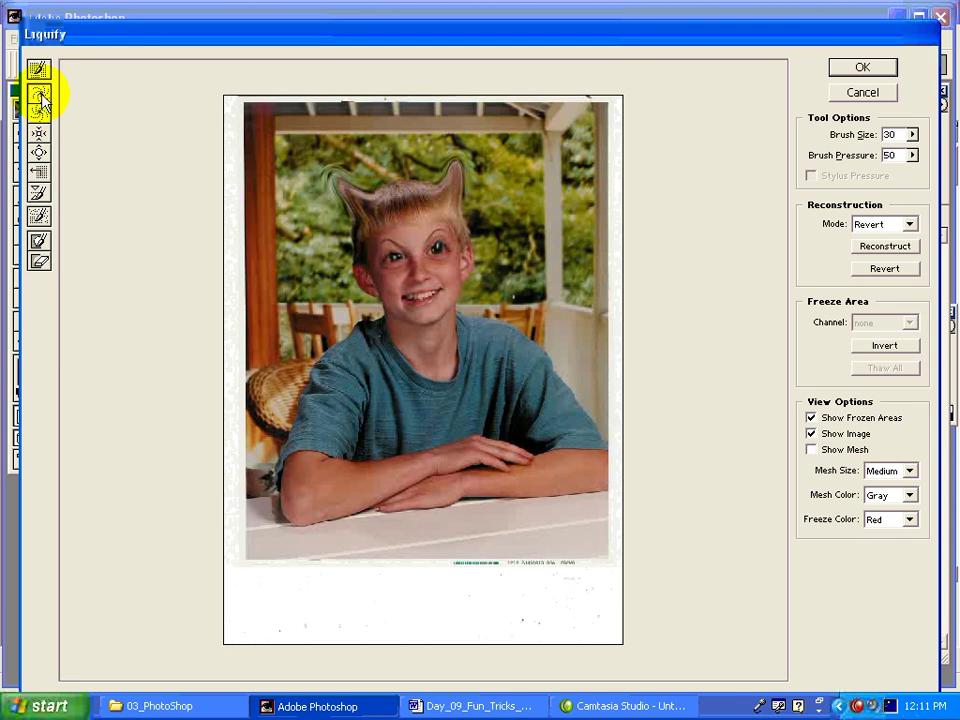
right_click(850, 706)
key("Escape")
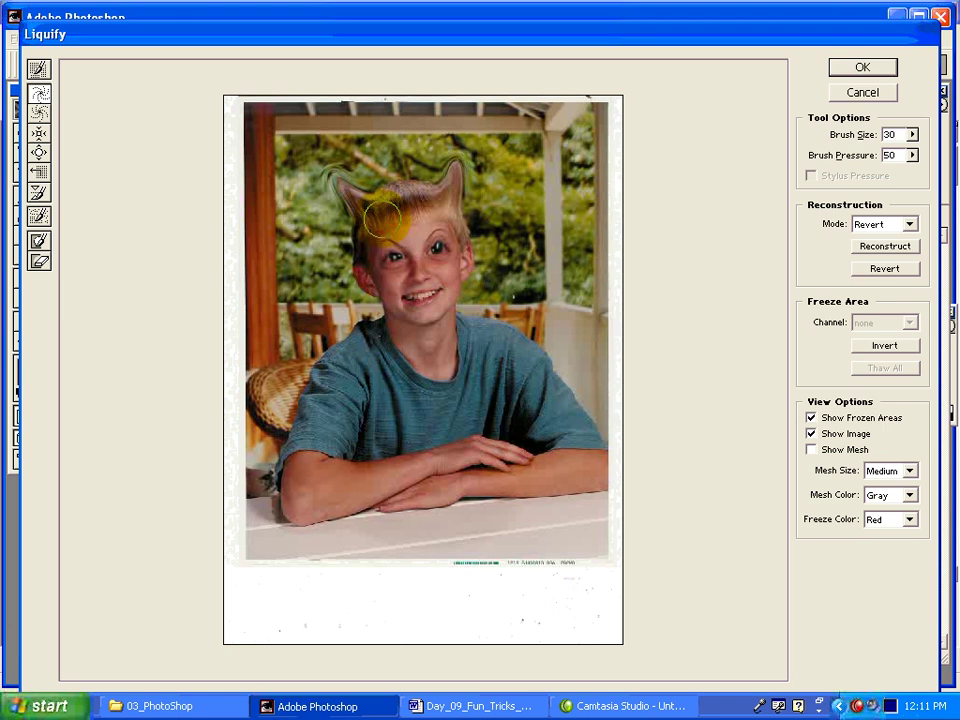
left_click_drag(383, 218, 412, 215)
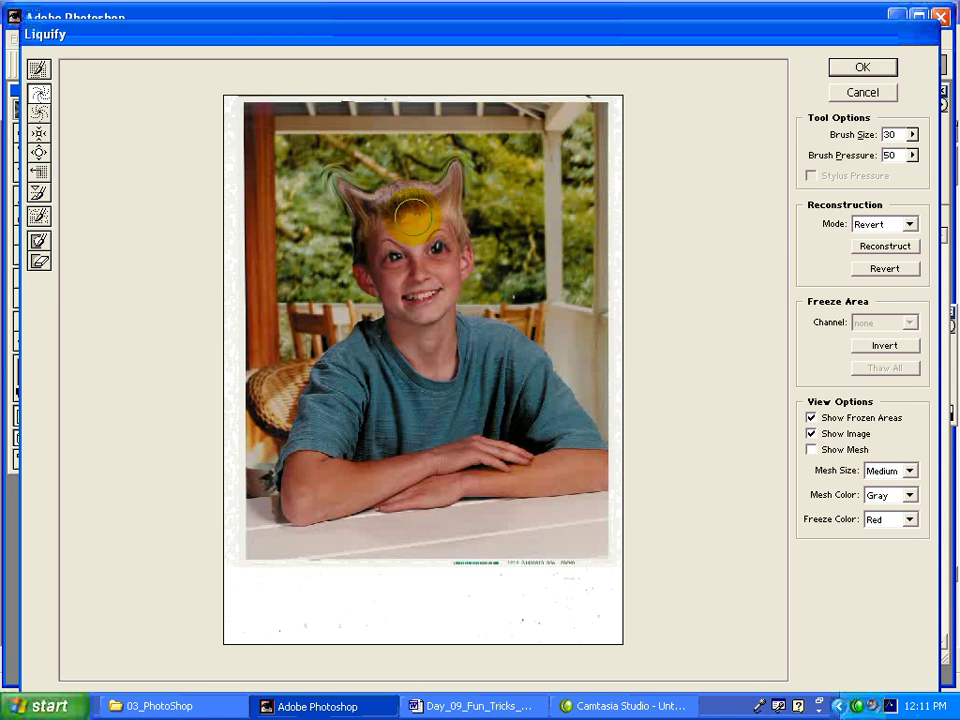
left_click_drag(411, 215, 440, 210)
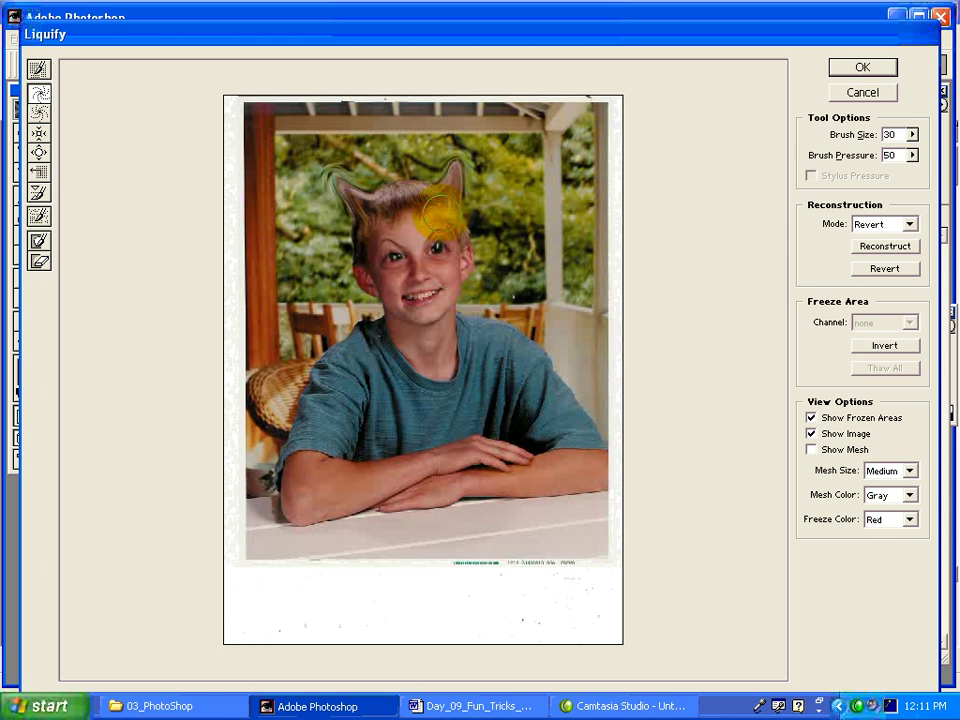
left_click_drag(438, 213, 381, 214)
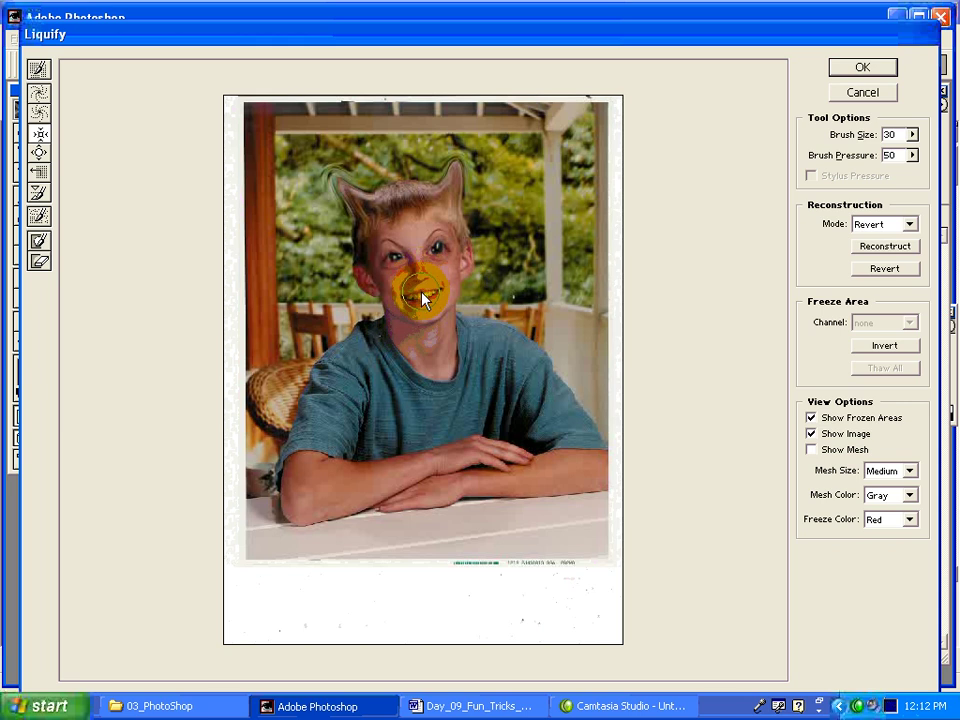
left_click_drag(422, 285, 428, 281)
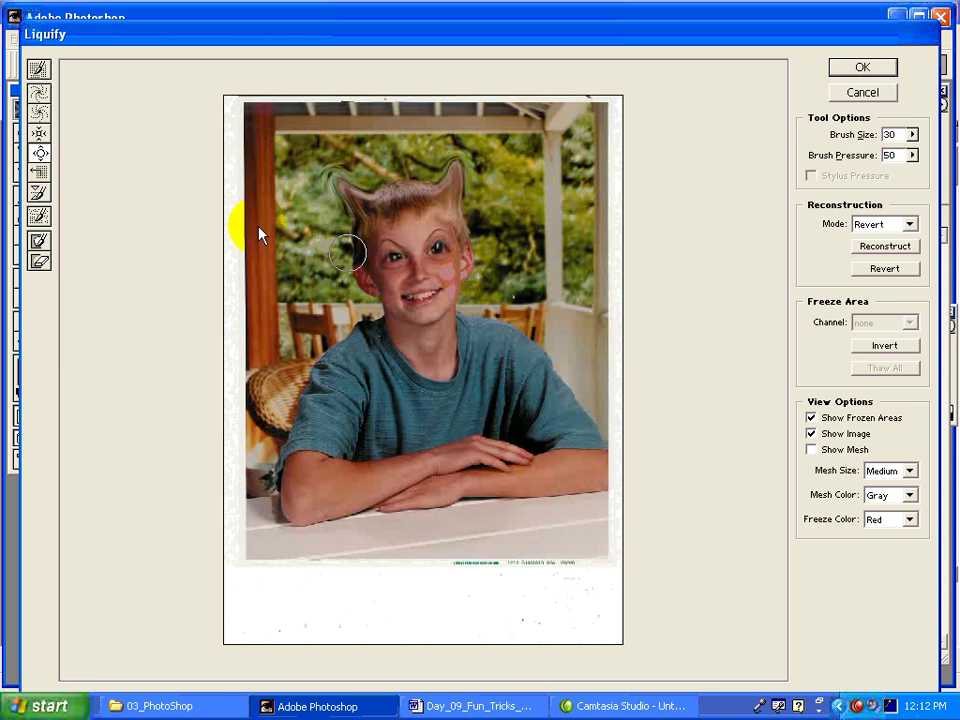
left_click(440, 279)
left_click(421, 284)
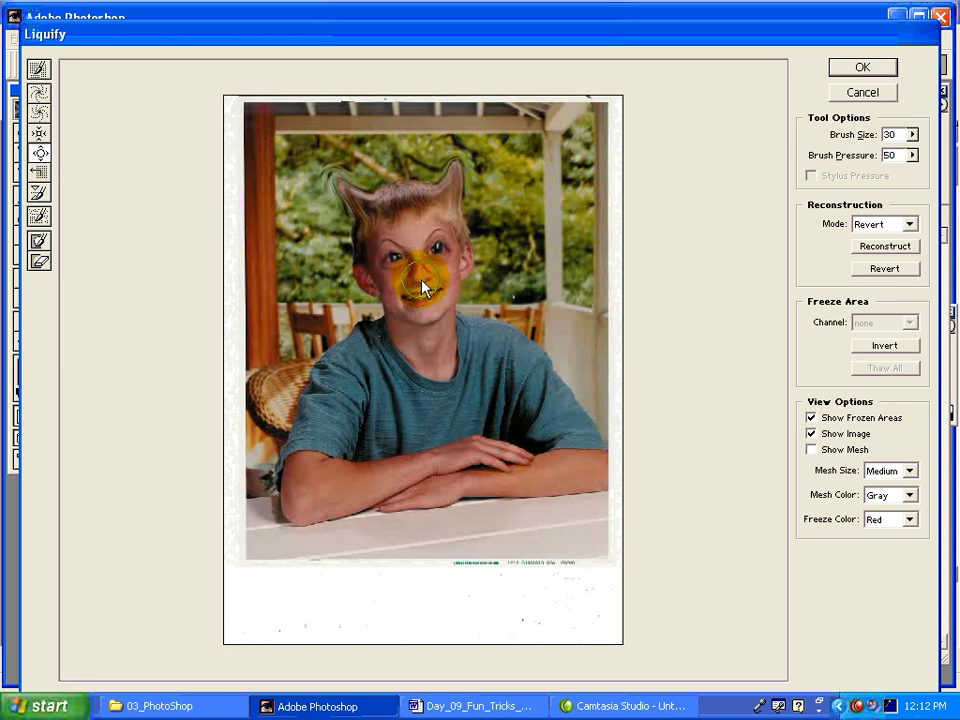
key("ctrl+z")
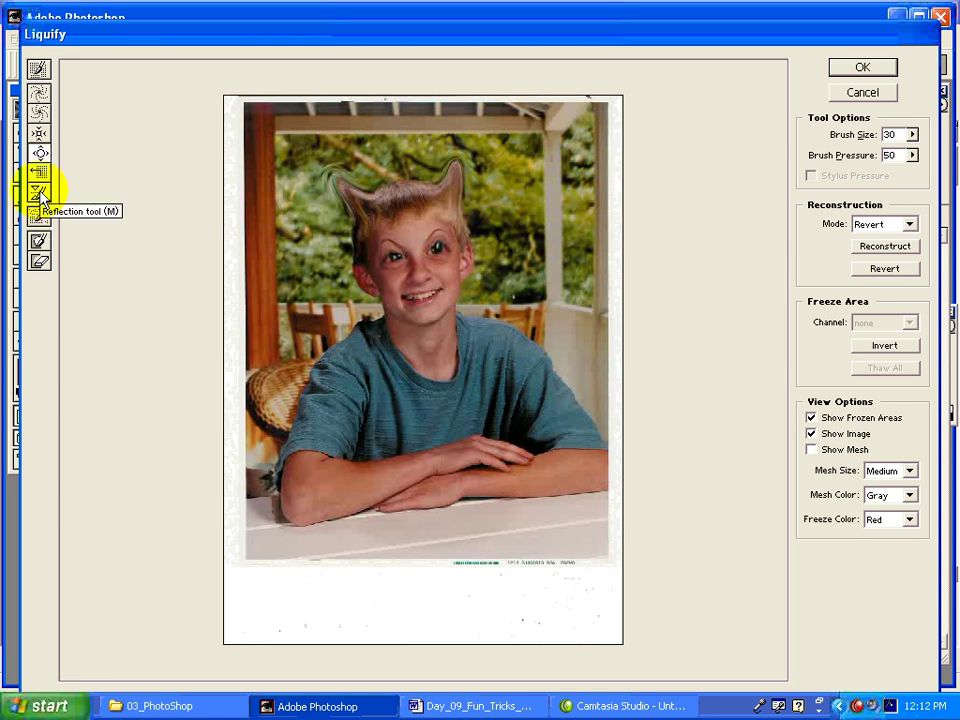
Step: Reflect background into the areas right of the shoulder and beside the left shoulder and head
left_click(40, 199)
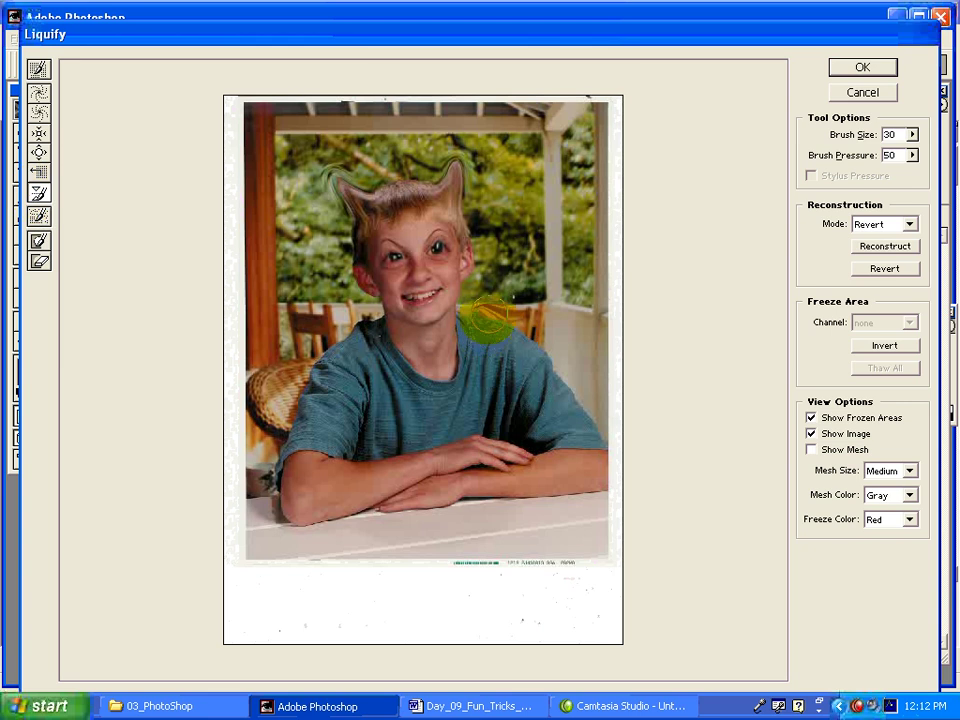
left_click_drag(487, 317, 565, 355)
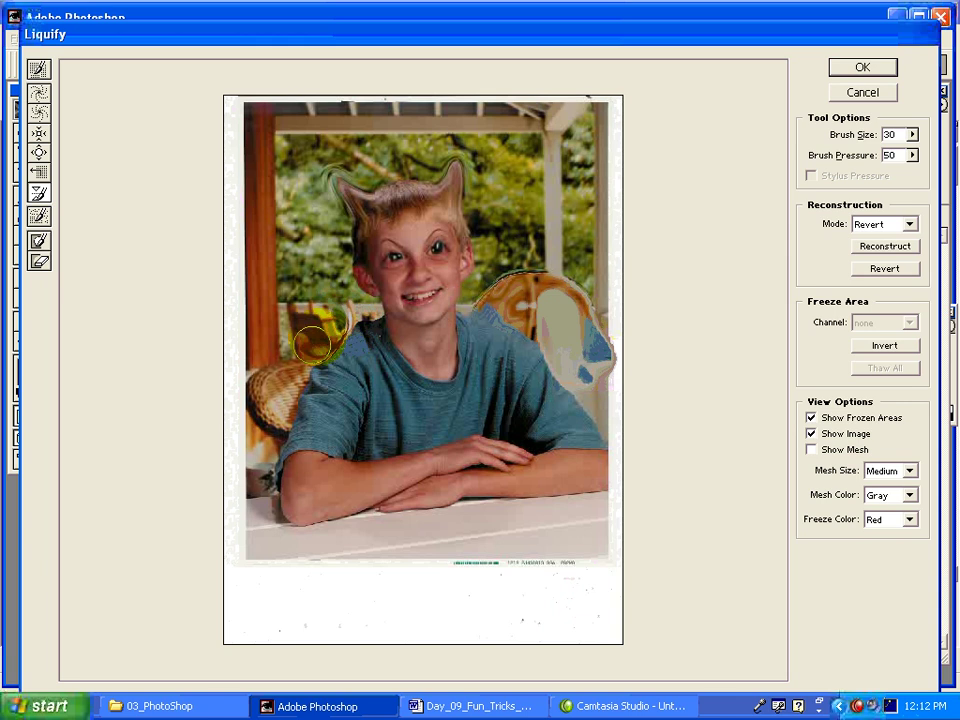
left_click_drag(312, 344, 318, 252)
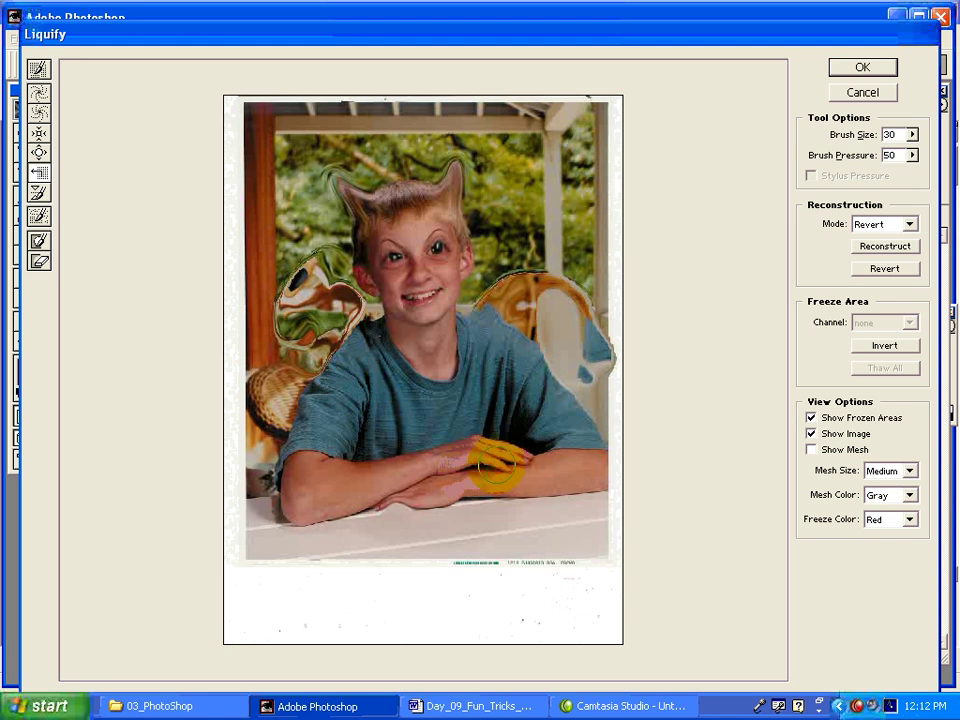
Step: Warp the folded hands slightly with one short brush stroke
mouse_move(495, 465)
left_mouse_down()
mouse_move(497, 477)
mouse_move(525, 476)
left_mouse_up()
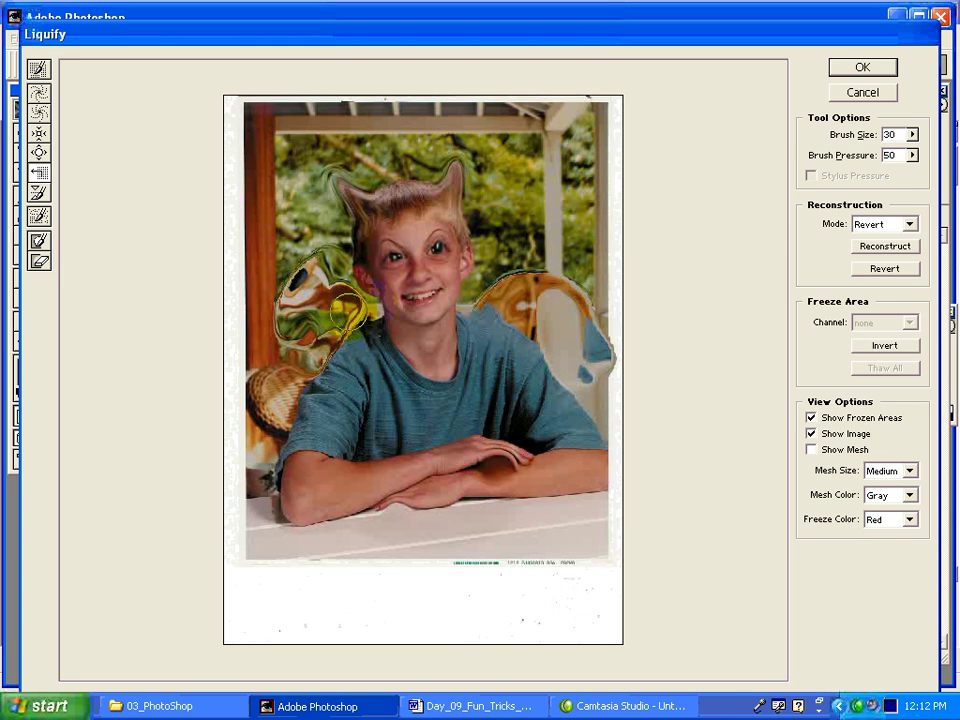
Step: Confirm the Liquify dialog with OK, committing the distortions to josh2.jpg
left_click(863, 68)
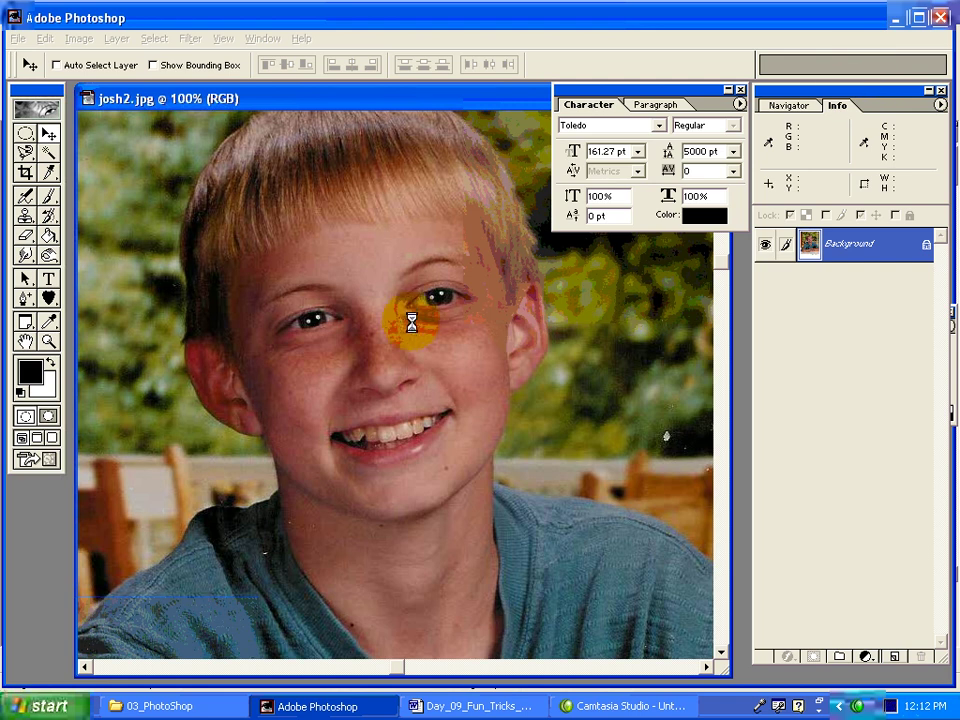